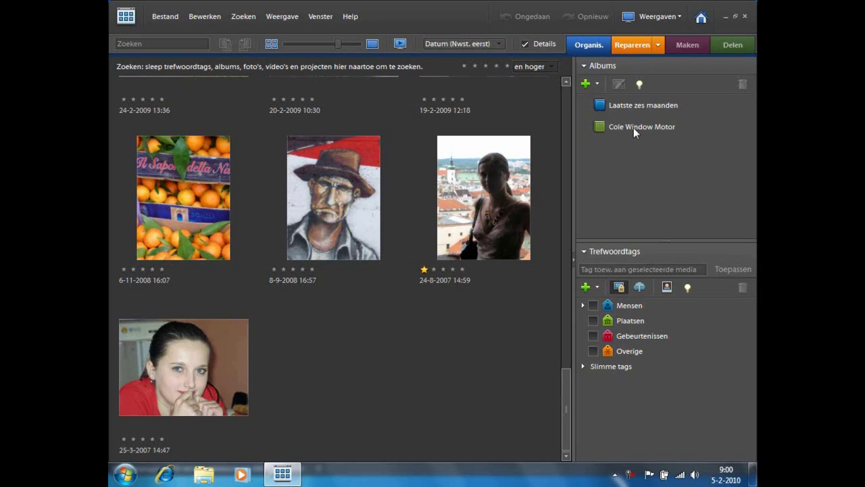
Step: Show the Repareren (Fix) photo-correction panel in place of the albums and tags panel
{"action": "left_click", "coordinate": [639, 48]}
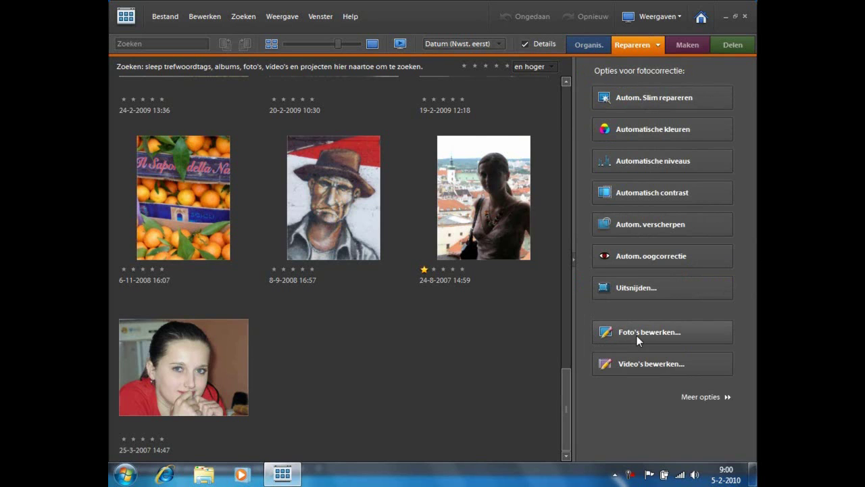
Step: Open the bottom portrait of the girl in red in Snelle fotobewerking (Quick Fix)
{"action": "left_click", "coordinate": [659, 46]}
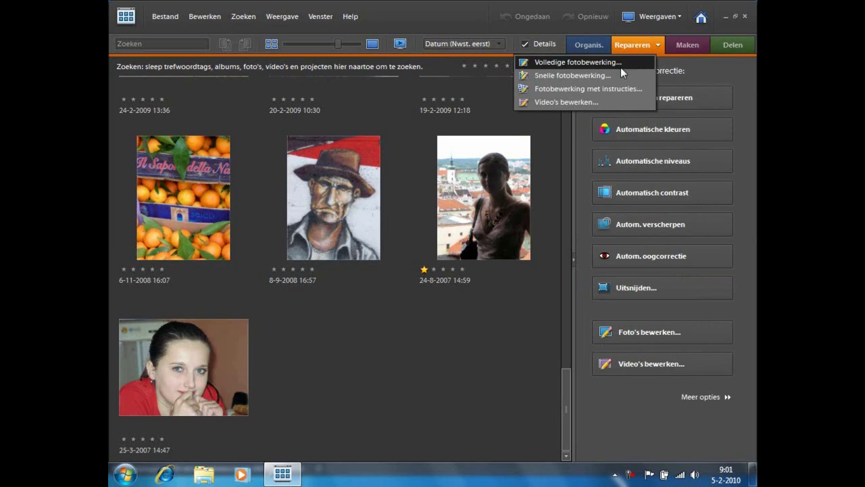
{"action": "left_click", "coordinate": [172, 371]}
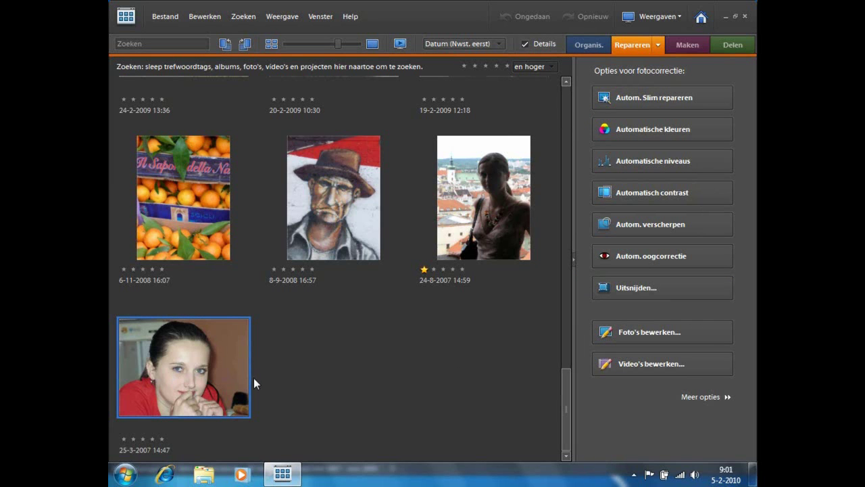
{"action": "left_click", "coordinate": [658, 45]}
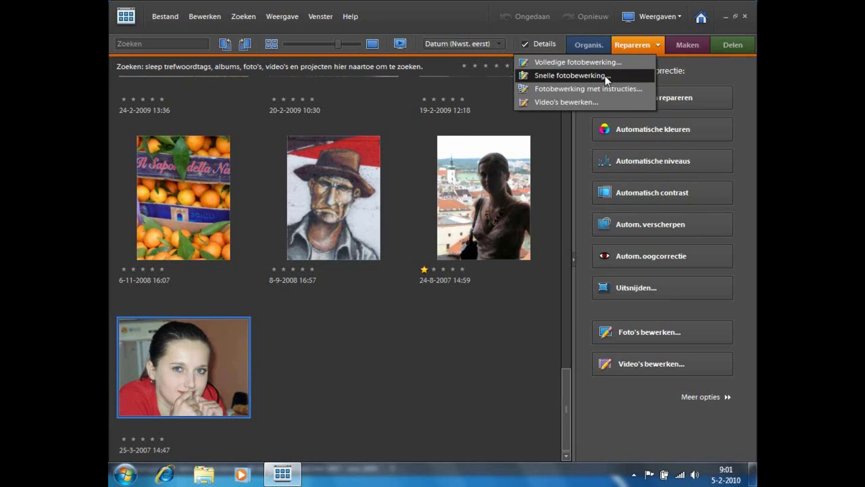
{"action": "left_click", "coordinate": [571, 75]}
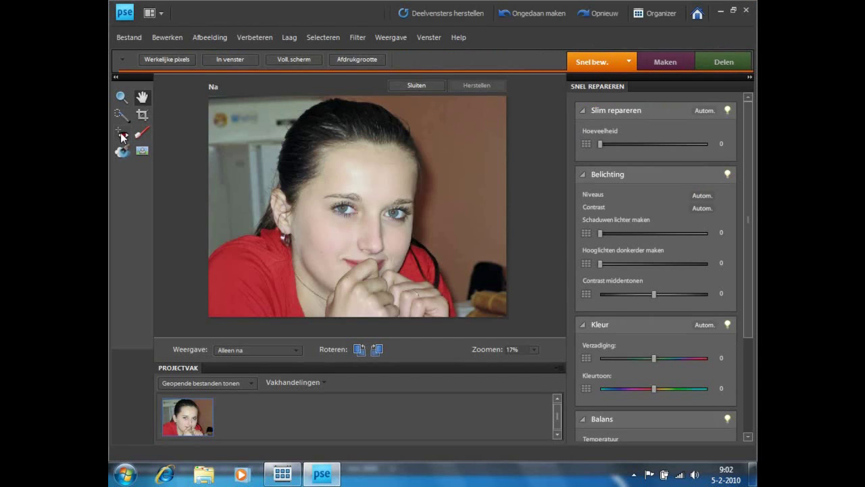
Step: Zoom in to 50% on the girl's red pupils with the Zoom tool
{"action": "left_click", "coordinate": [122, 97]}
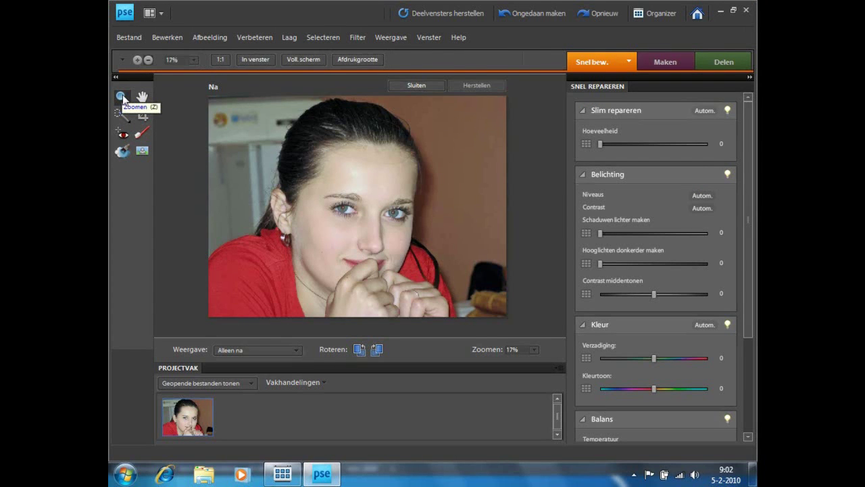
{"action": "key", "text": "alt"}
{"action": "left_click", "coordinate": [355, 220]}
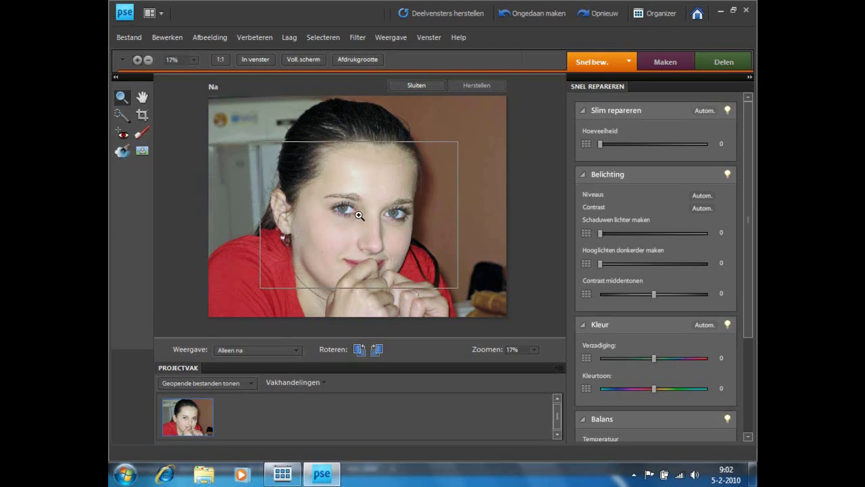
{"action": "left_click", "coordinate": [358, 205]}
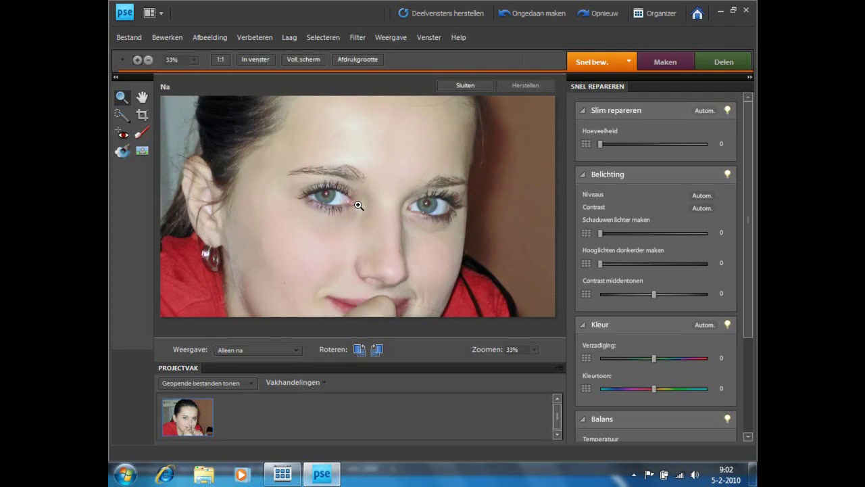
{"action": "left_click", "coordinate": [358, 205]}
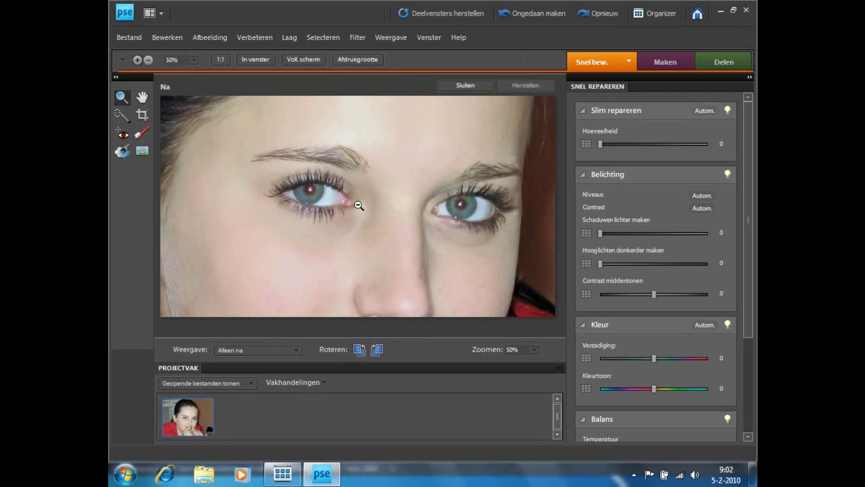
Step: Remove the red eye from the left and right pupils with Rode ogen verwijderen
{"action": "left_click", "coordinate": [122, 135]}
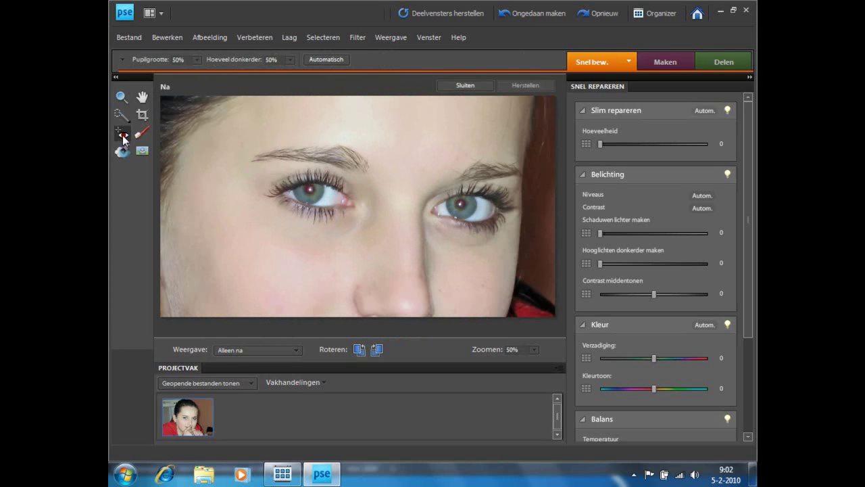
{"action": "left_click_drag", "start_coordinate": [267, 163], "coordinate": [357, 224]}
{"action": "left_click_drag", "start_coordinate": [423, 174], "coordinate": [512, 242]}
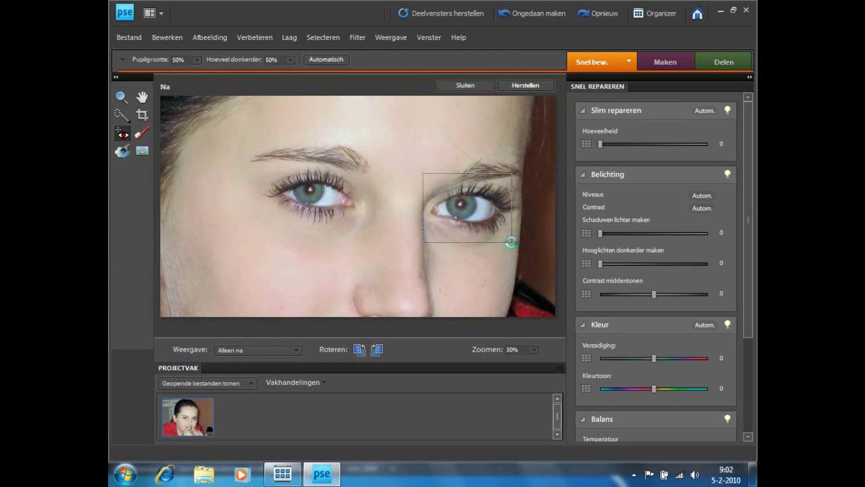
Step: Zoom back out to 17% to see the whole photo
{"action": "key", "text": "z"}
{"action": "left_click", "coordinate": [329, 218], "text": "alt"}
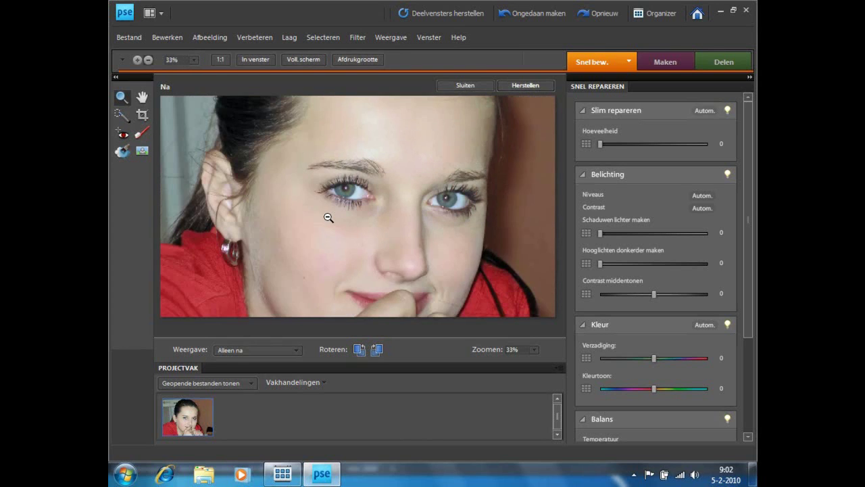
{"action": "left_click", "coordinate": [329, 218], "text": "alt"}
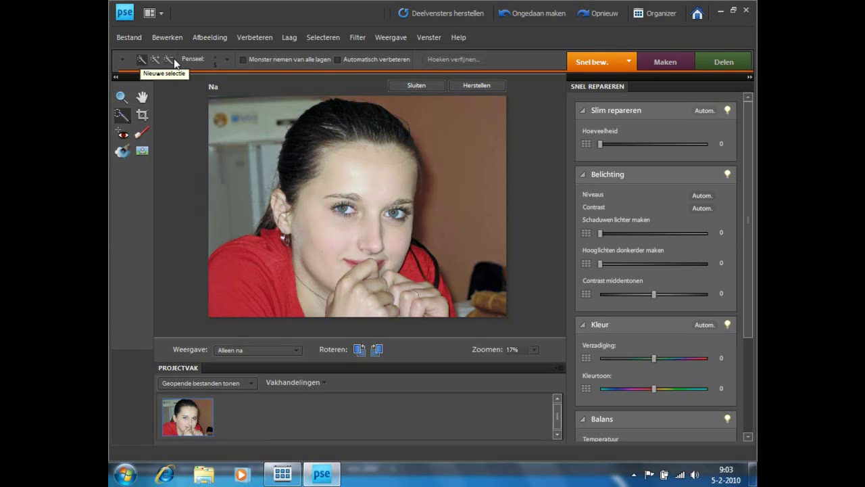
Step: Give the Quick Selection brush a 20 px Diameter and 25% Tussenruimte (spacing)
{"action": "left_click", "coordinate": [227, 59]}
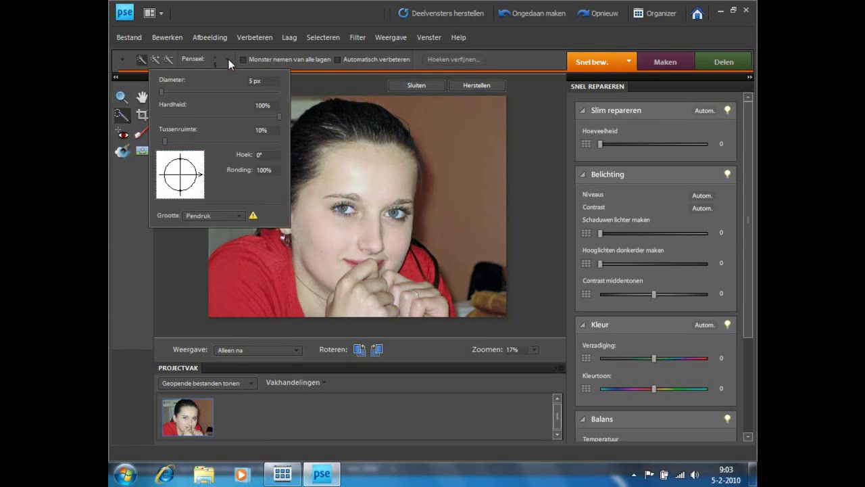
{"action": "double_click", "coordinate": [251, 81]}
{"action": "type", "text": "20"}
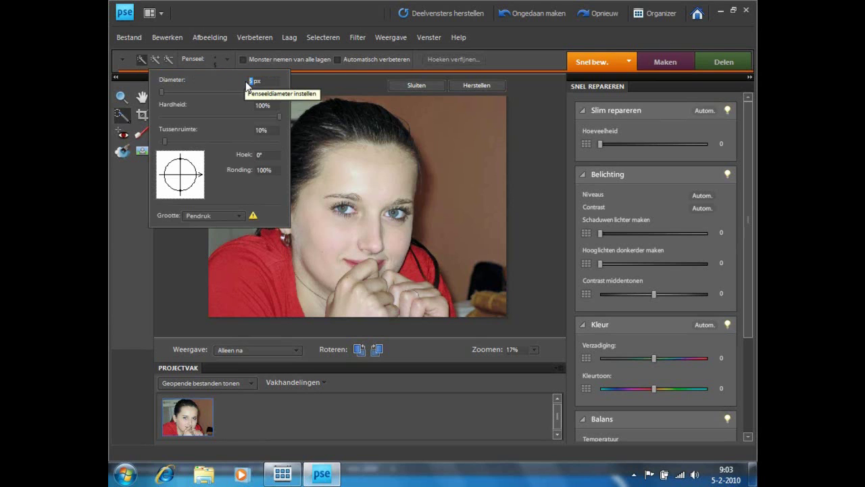
{"action": "double_click", "coordinate": [261, 130]}
{"action": "type", "text": "25"}
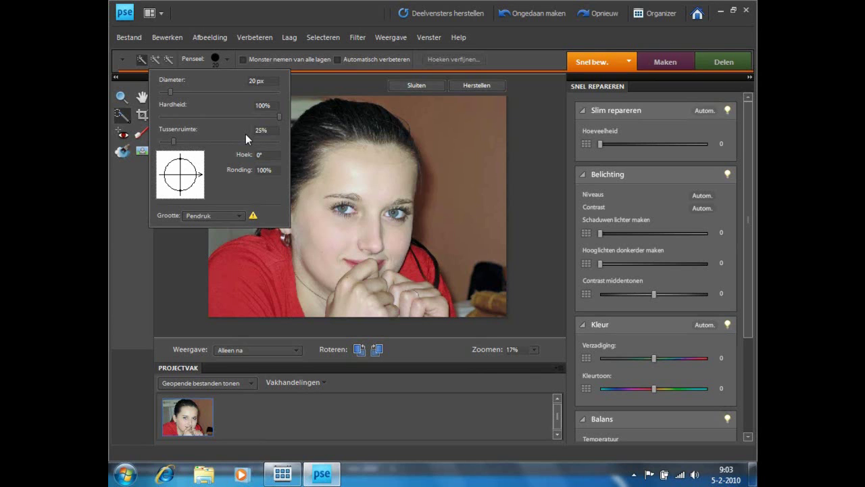
{"action": "key", "text": "Return"}
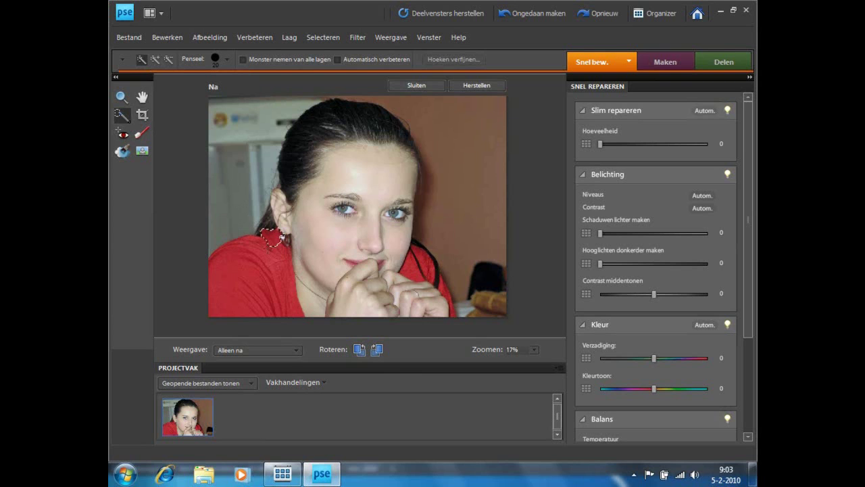
Step: Select the red shirt on both shoulders, restarting the selection once
{"action": "left_click", "coordinate": [256, 260]}
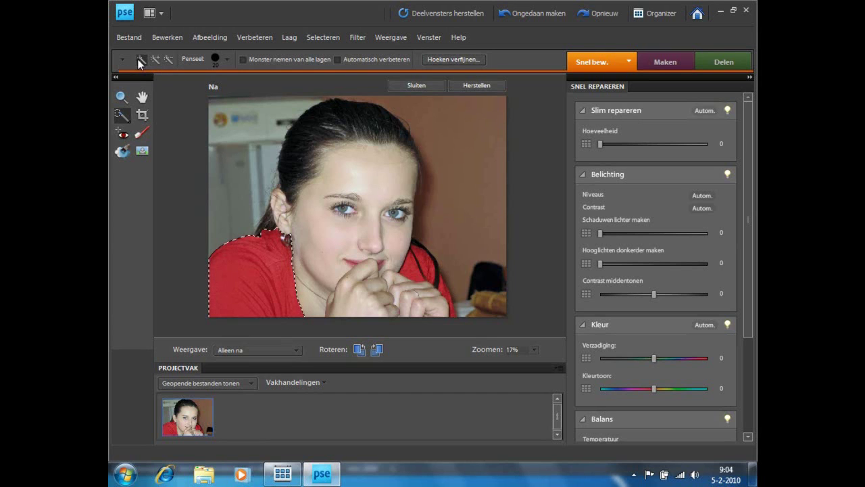
{"action": "left_click_drag", "start_coordinate": [418, 245], "coordinate": [426, 276]}
{"action": "left_click_drag", "start_coordinate": [300, 271], "coordinate": [250, 281]}
{"action": "left_click", "coordinate": [140, 59]}
{"action": "key", "text": "ctrl+d"}
{"action": "left_click_drag", "start_coordinate": [263, 246], "coordinate": [246, 277]}
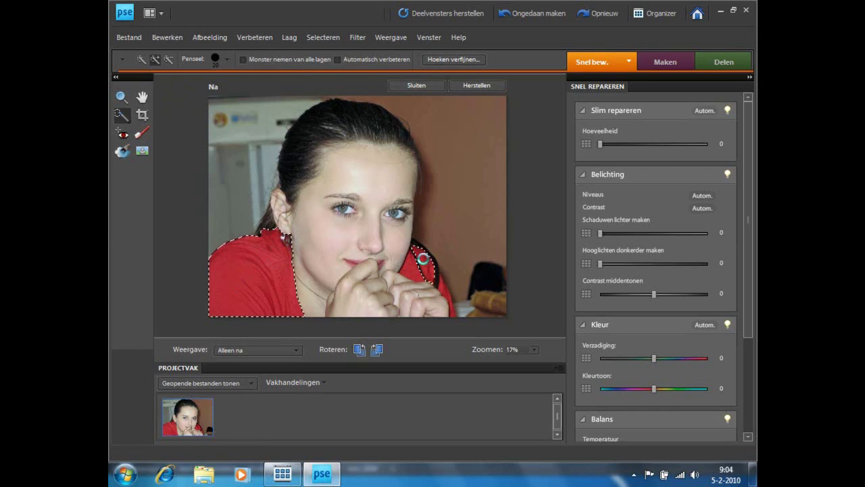
{"action": "left_click_drag", "start_coordinate": [422, 264], "coordinate": [404, 271]}
Step: Reduce the Quick Selection brush Diameter to 5 px
{"action": "left_click", "coordinate": [228, 59]}
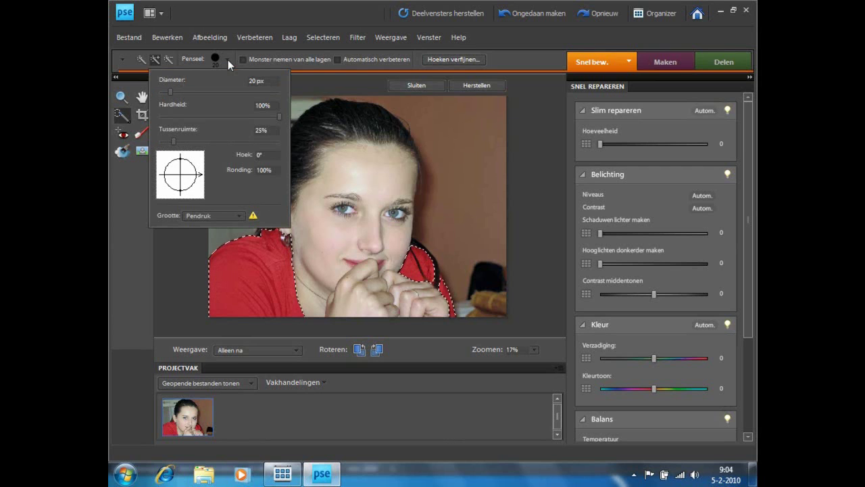
{"action": "left_click_drag", "start_coordinate": [257, 80], "coordinate": [239, 80]}
{"action": "type", "text": "5"}
{"action": "key", "text": "Return"}
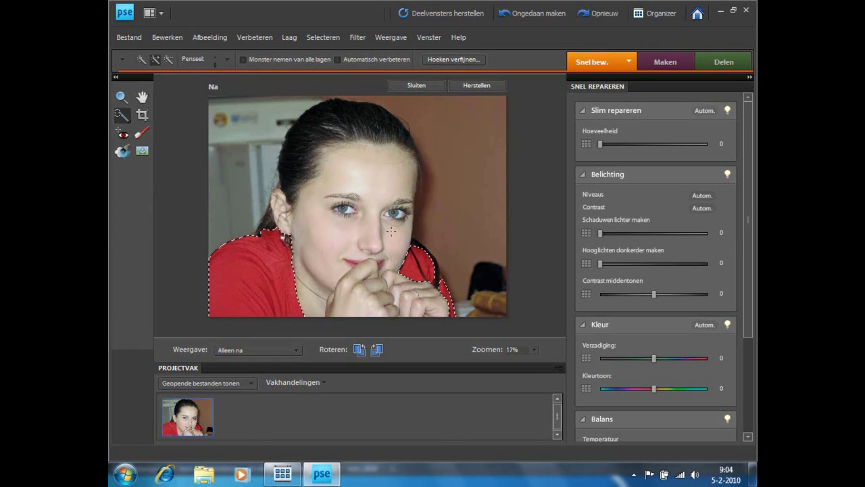
Step: Zoom in on the shoulder and adjust the selection edge along the hair strand
{"action": "left_click", "coordinate": [121, 94]}
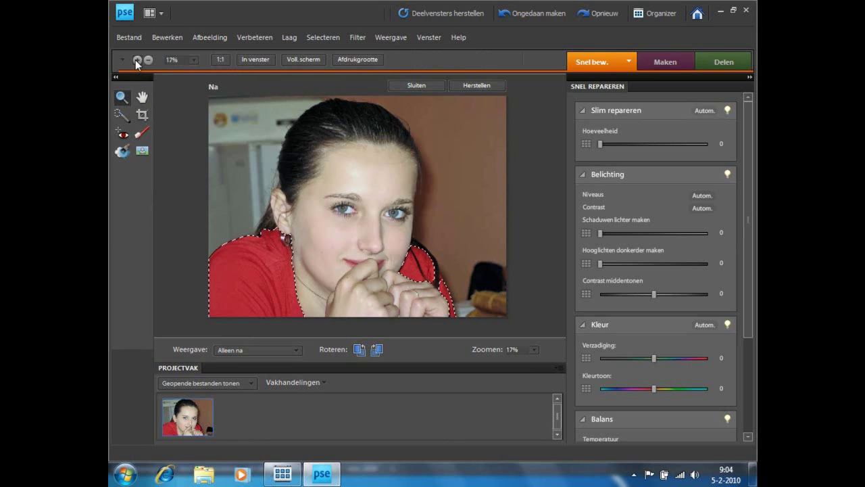
{"action": "left_click", "coordinate": [423, 270]}
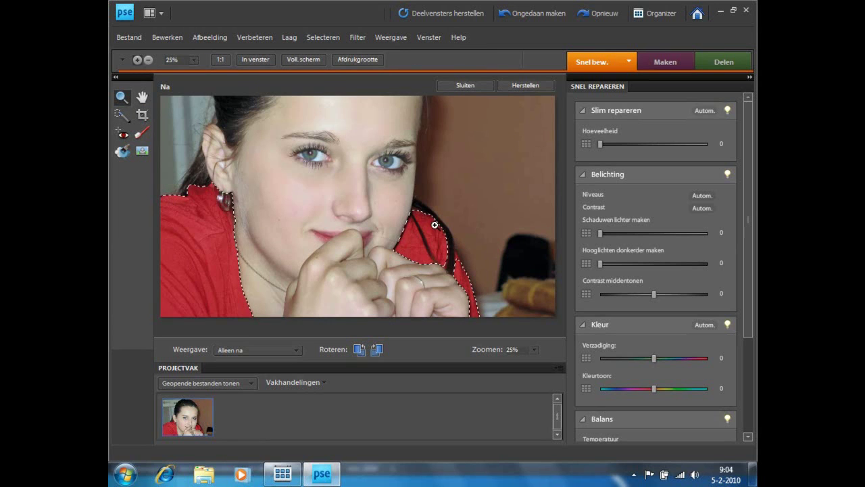
{"action": "left_click", "coordinate": [422, 261]}
{"action": "left_click", "coordinate": [422, 261]}
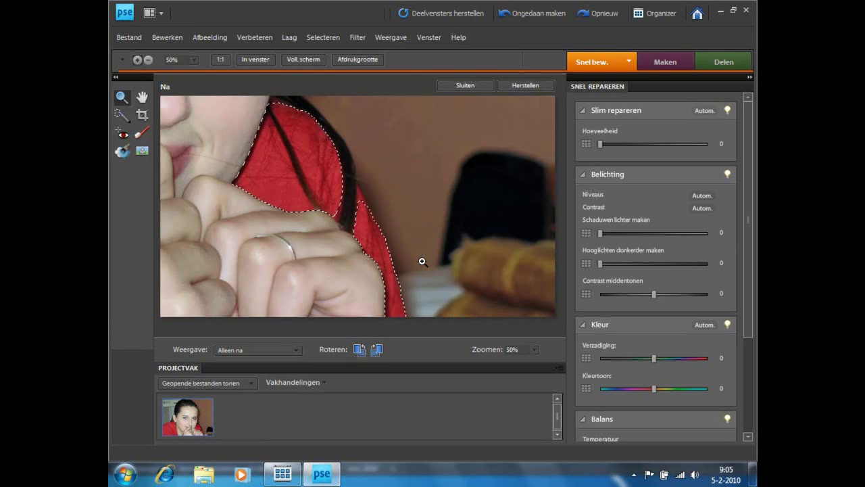
{"action": "left_click", "coordinate": [122, 114]}
{"action": "left_click_drag", "start_coordinate": [374, 199], "coordinate": [356, 210]}
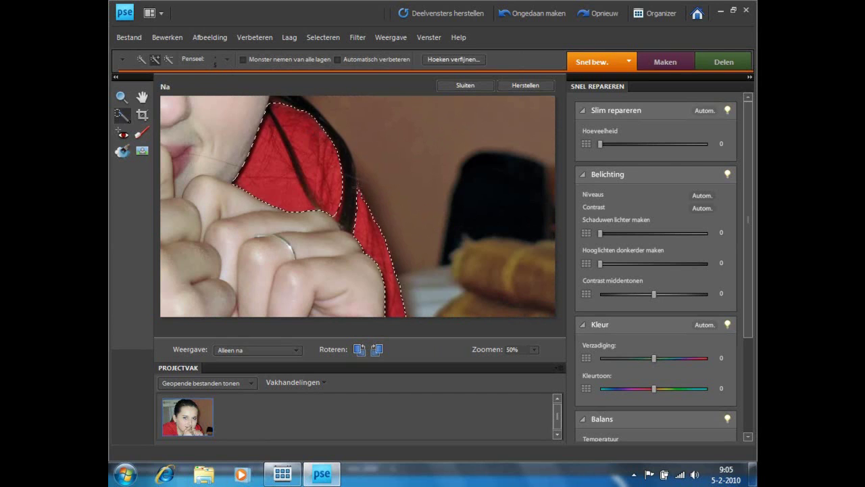
{"action": "left_click_drag", "start_coordinate": [336, 210], "coordinate": [351, 215]}
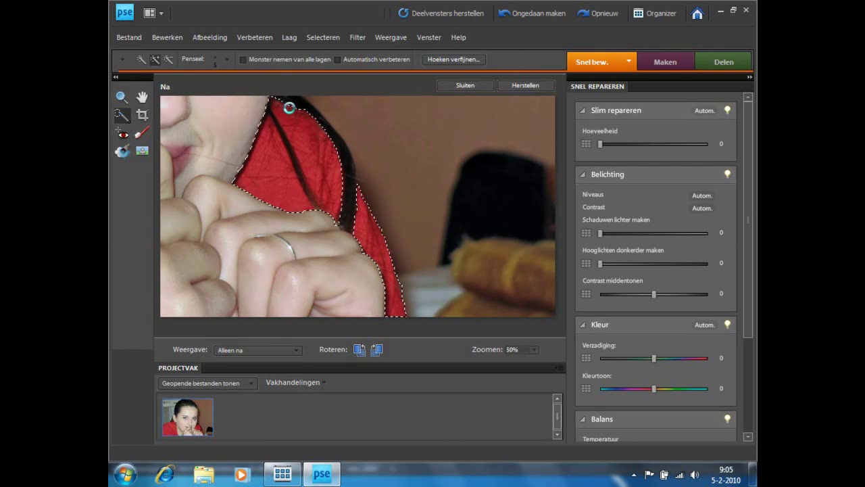
Step: Subtract the dark hair strand from the shirt selection, then zoom back out
{"action": "left_click", "coordinate": [169, 59]}
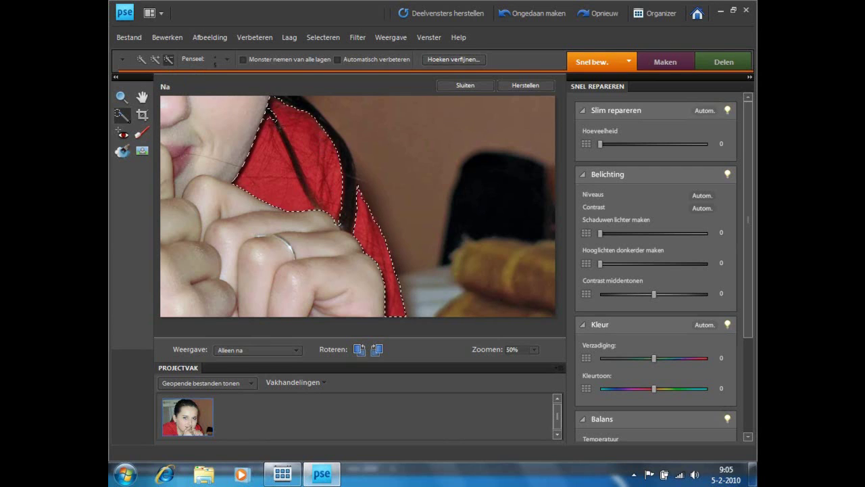
{"action": "left_click_drag", "start_coordinate": [283, 141], "coordinate": [301, 180]}
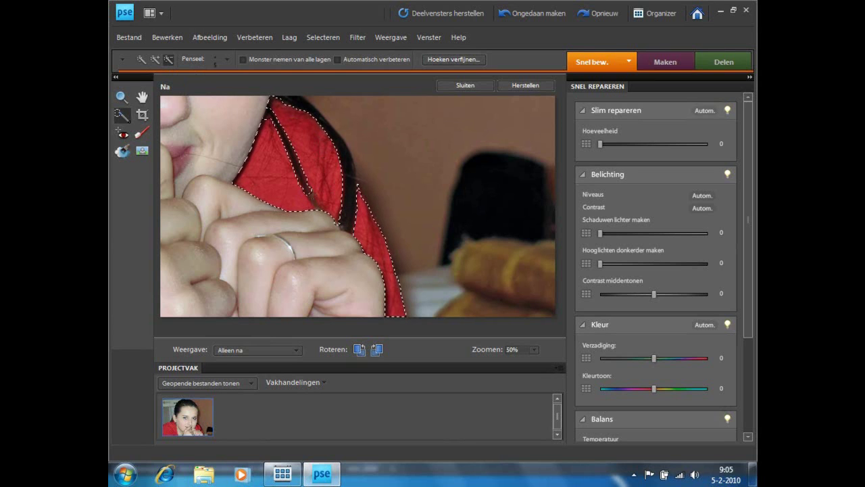
{"action": "left_click", "coordinate": [312, 196]}
{"action": "left_click", "coordinate": [122, 97]}
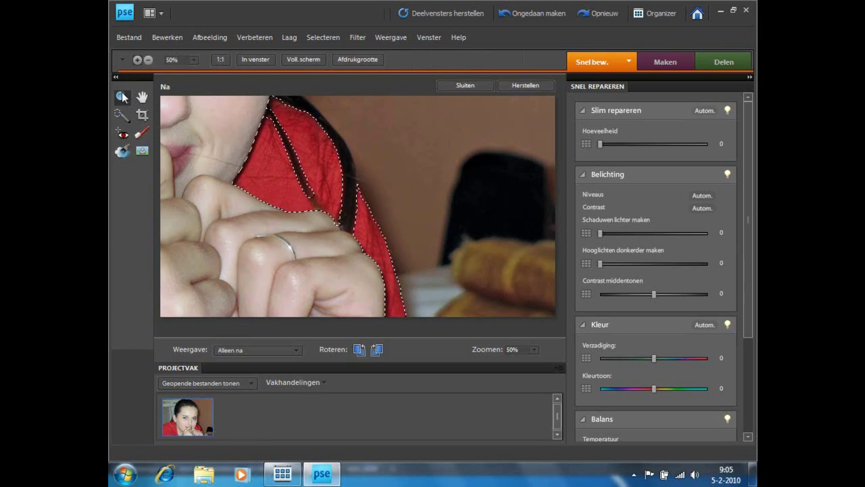
{"action": "left_click", "coordinate": [327, 196]}
{"action": "left_click", "coordinate": [327, 196]}
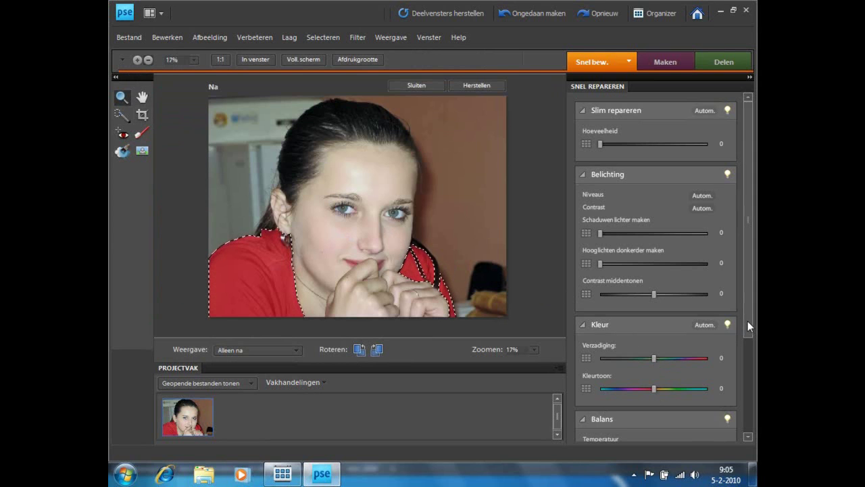
Step: Set the Kleurtoon (Hue) slider under Kleur to -129 for the selected shirt
{"action": "scroll", "coordinate": [748, 326], "scroll_direction": "down", "scroll_amount": 1}
{"action": "scroll", "coordinate": [750, 344], "scroll_direction": "down", "scroll_amount": 2}
{"action": "scroll", "coordinate": [751, 371], "scroll_direction": "down", "scroll_amount": 2}
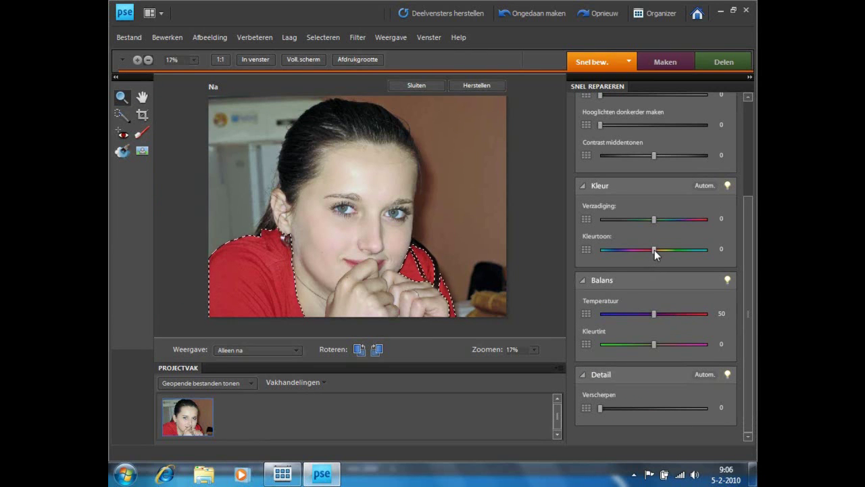
{"action": "mouse_move", "coordinate": [654, 250]}
{"action": "left_mouse_down"}
{"action": "mouse_move", "coordinate": [714, 255]}
{"action": "mouse_move", "coordinate": [602, 254]}
{"action": "left_mouse_up"}
{"action": "key", "text": "h"}
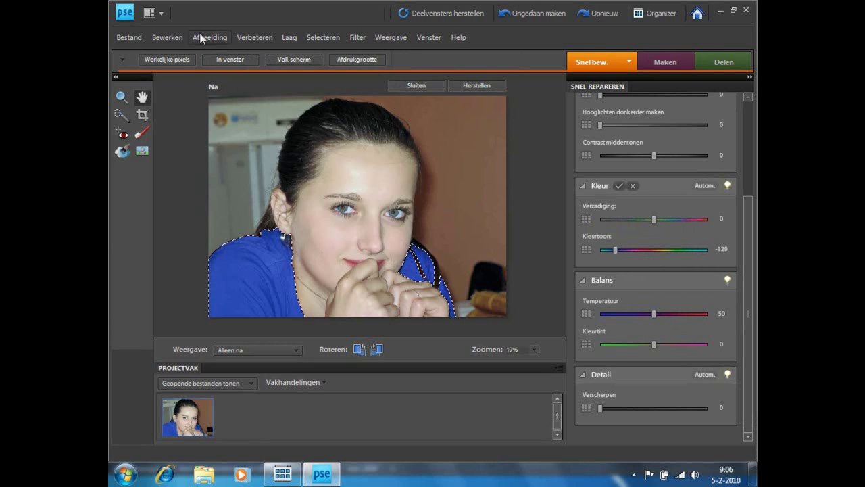
Step: Dismiss the Bestand menu and close the recoloured photo's window
{"action": "left_click", "coordinate": [130, 38]}
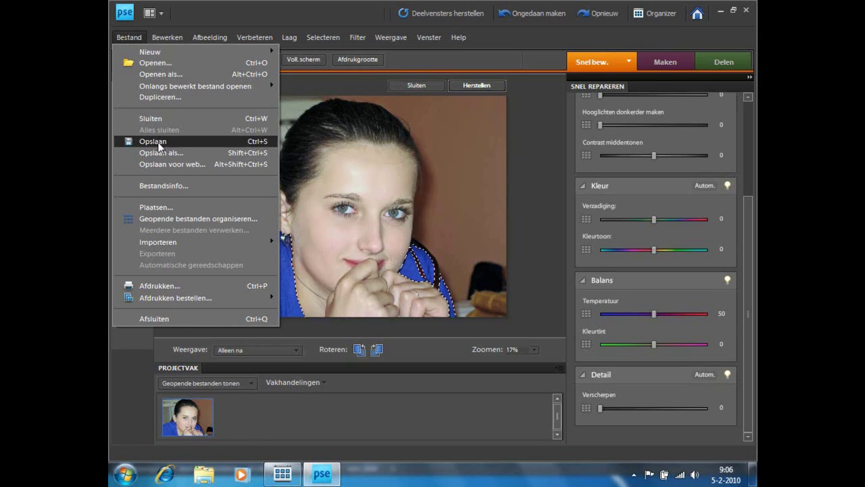
{"action": "left_click", "coordinate": [503, 46]}
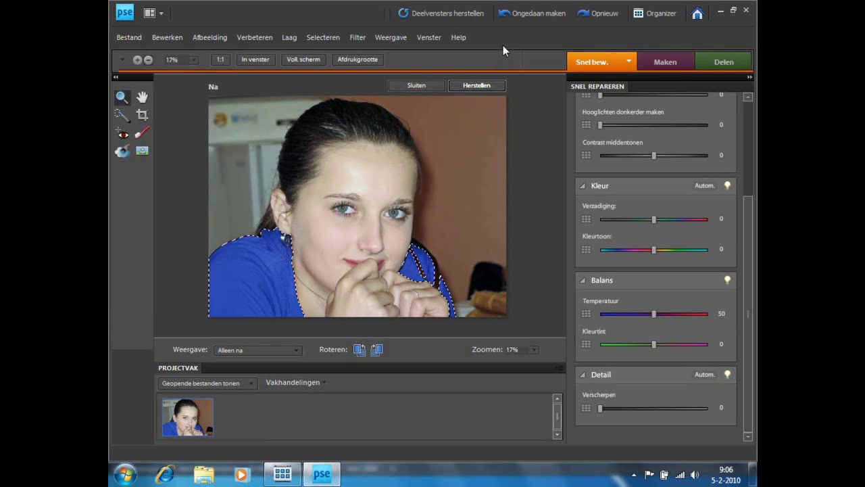
{"action": "left_click", "coordinate": [747, 11]}
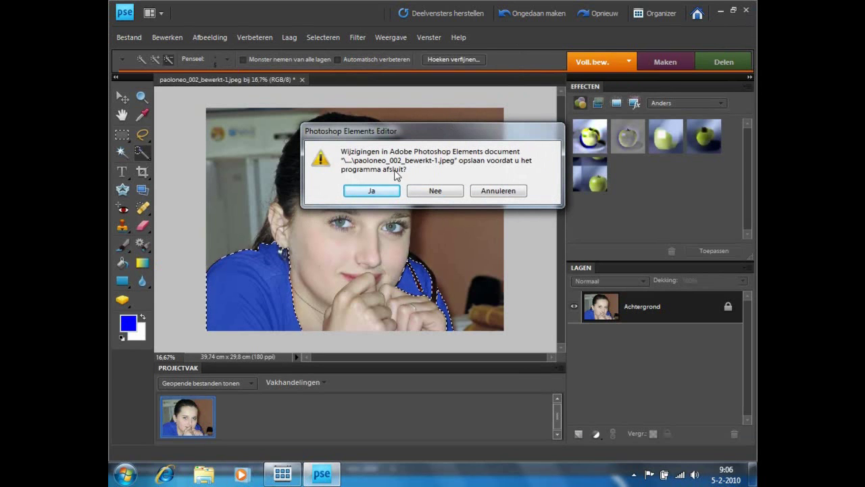
Step: Save the changes as paoloneo_002_bewerkt-4.jpeg in the Organizer version set
{"action": "left_click", "coordinate": [388, 192]}
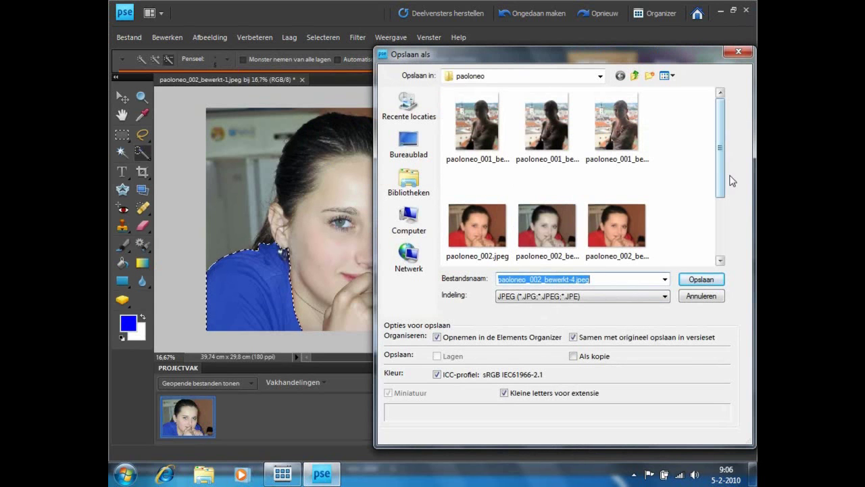
{"action": "mouse_move", "coordinate": [720, 169]}
{"action": "left_mouse_down"}
{"action": "mouse_move", "coordinate": [721, 236]}
{"action": "mouse_move", "coordinate": [722, 152]}
{"action": "left_mouse_up"}
{"action": "scroll", "coordinate": [703, 201], "scroll_direction": "down", "scroll_amount": 3}
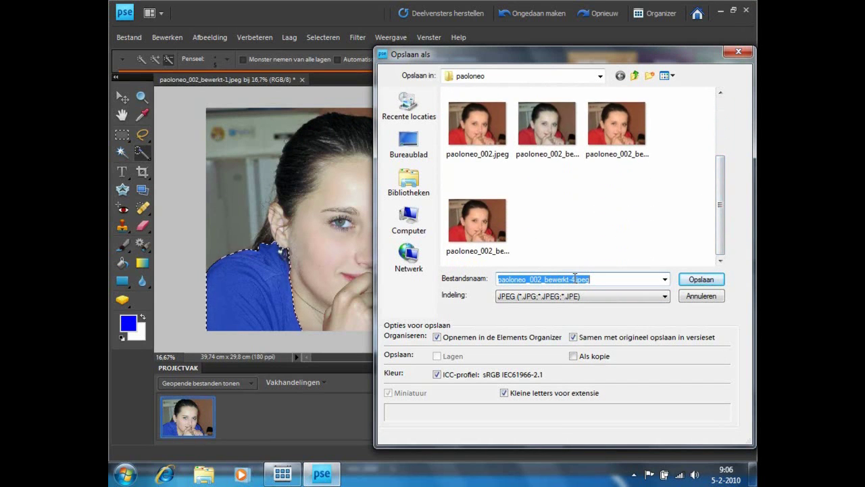
{"action": "left_click", "coordinate": [702, 279]}
{"action": "left_click", "coordinate": [501, 252]}
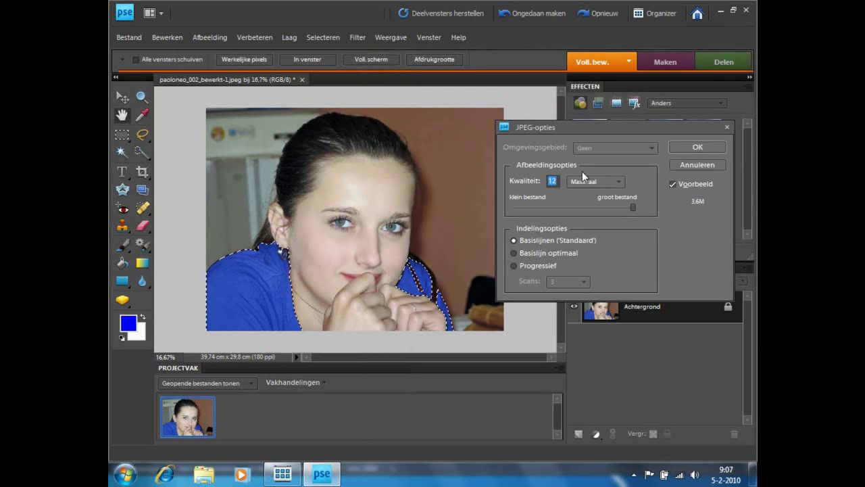
Step: Save at maximum JPEG quality, then expand and collapse the version set in Organizer
{"action": "mouse_move", "coordinate": [633, 206]}
{"action": "left_mouse_down"}
{"action": "mouse_move", "coordinate": [586, 210]}
{"action": "mouse_move", "coordinate": [628, 206]}
{"action": "left_mouse_up"}
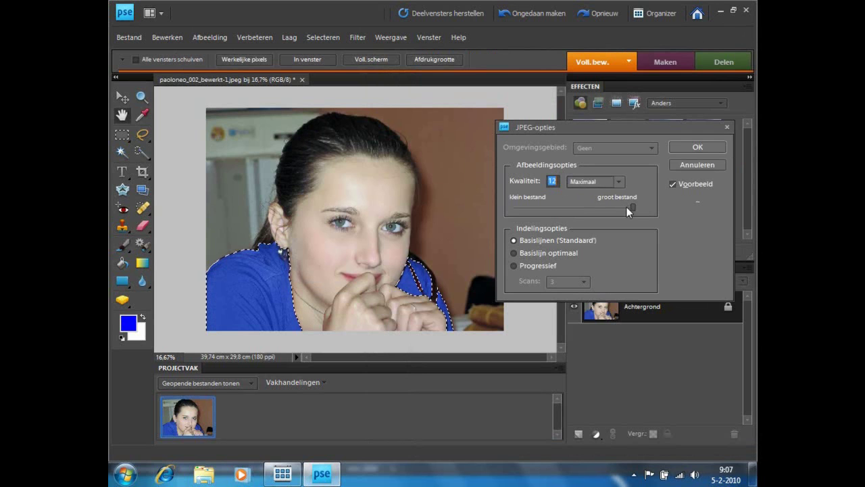
{"action": "left_click", "coordinate": [698, 147]}
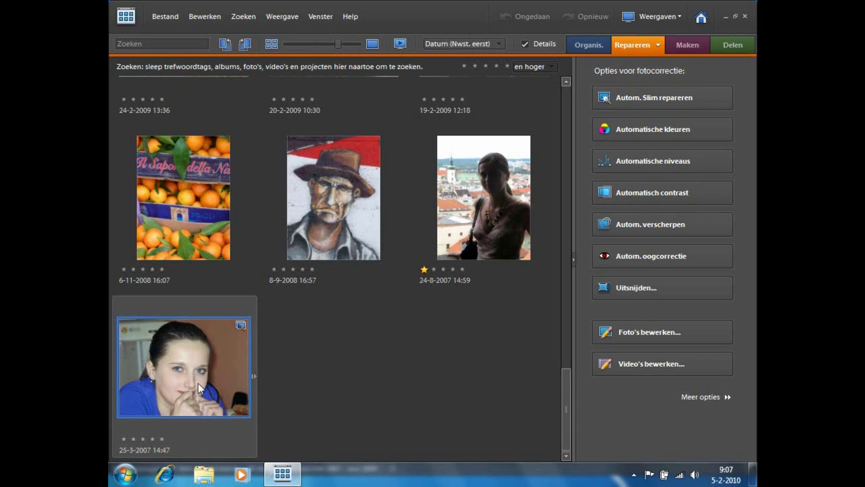
{"action": "left_click", "coordinate": [255, 376]}
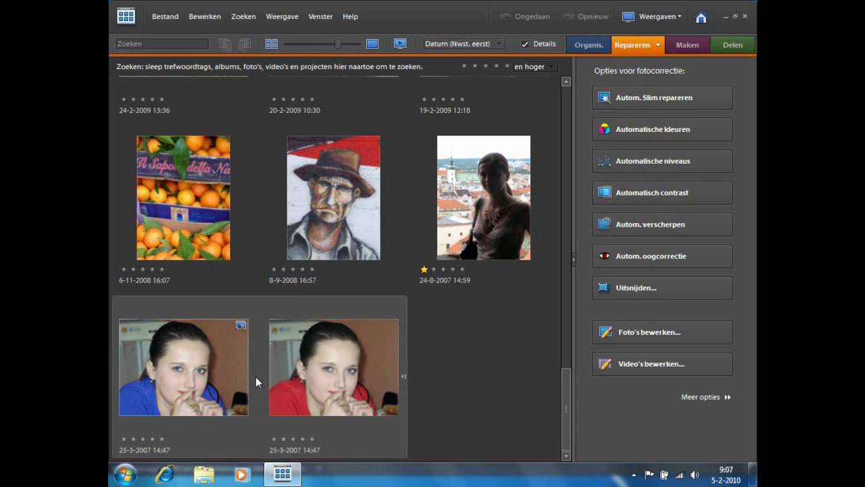
{"action": "left_click", "coordinate": [404, 376]}
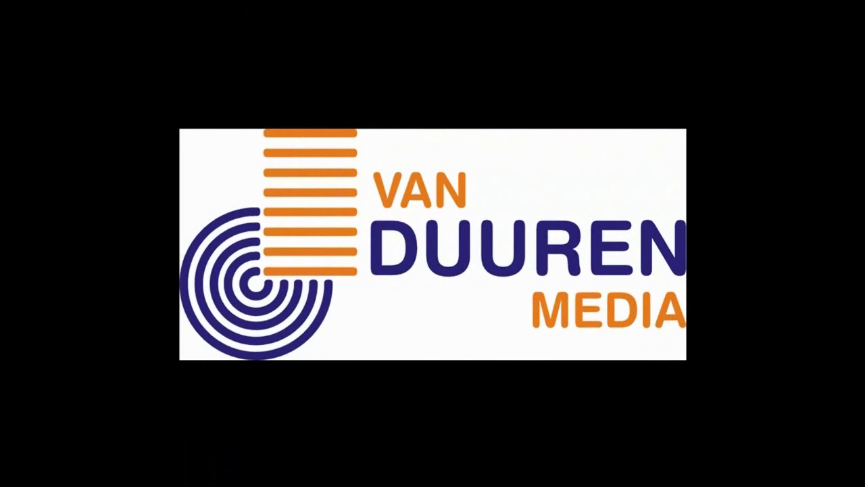